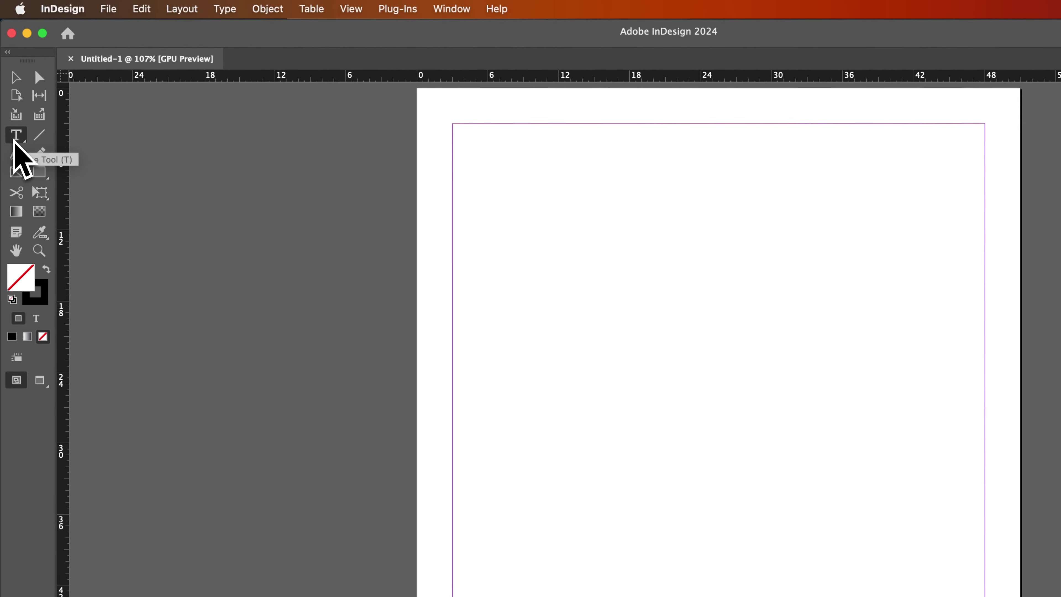
Open the Type tool flyout in the Tools panel to see the text-drawing options.
left_click(15, 140)
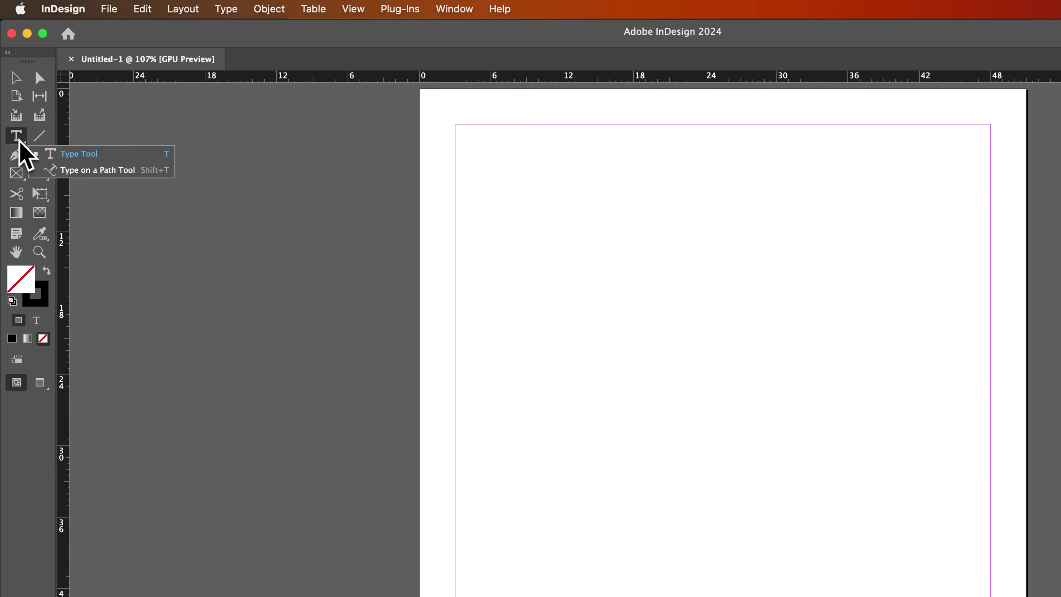
Draw a 30p1.2 × 20p3.6 text frame with the Type Tool, enter 'Type something.' and select it.
left_click(63, 154)
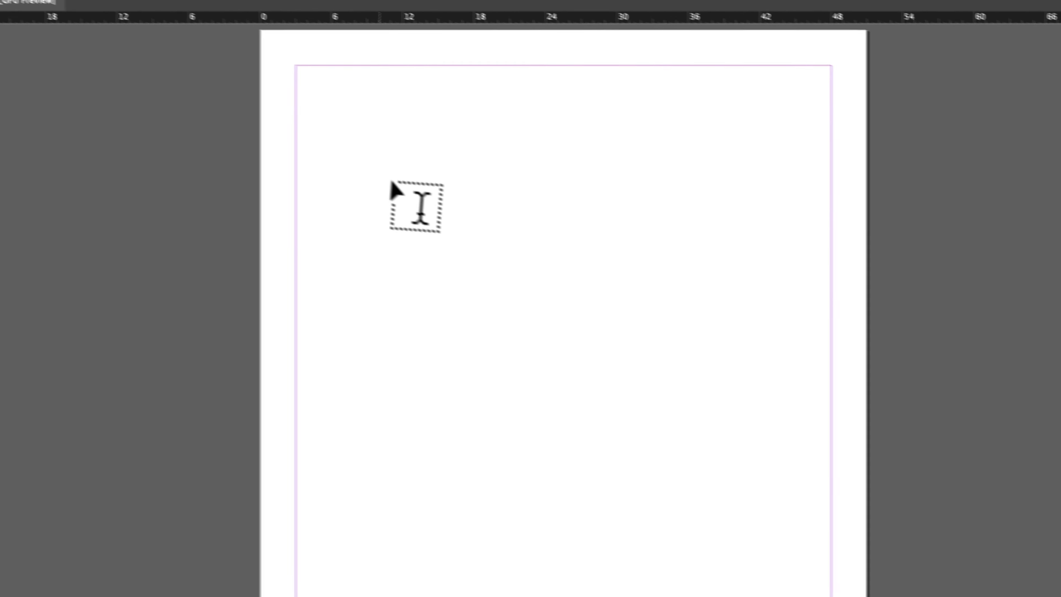
left_click_drag(378, 174, 692, 390)
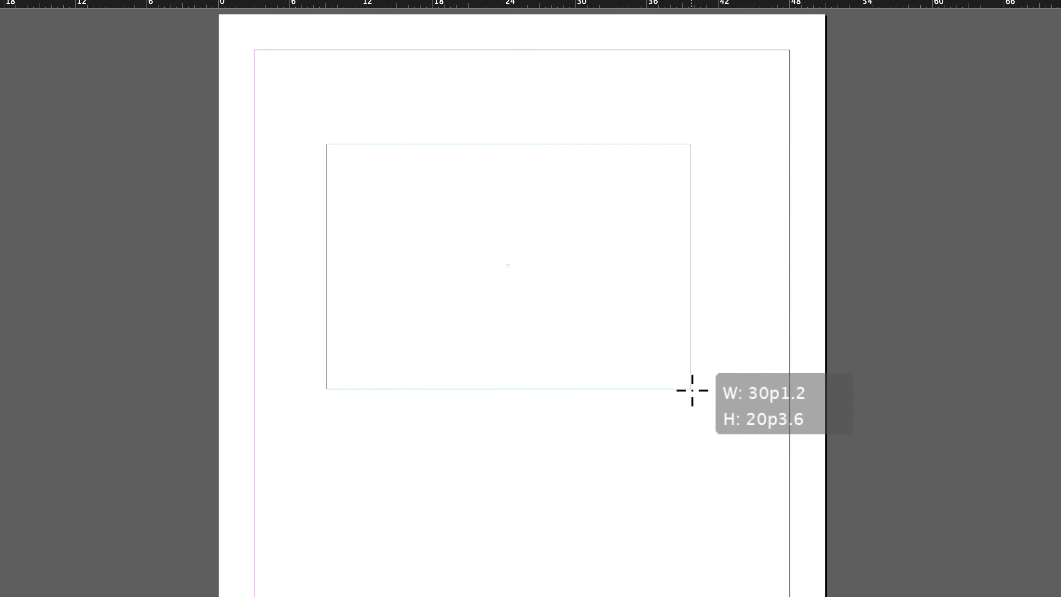
left_click_drag(692, 391, 693, 390)
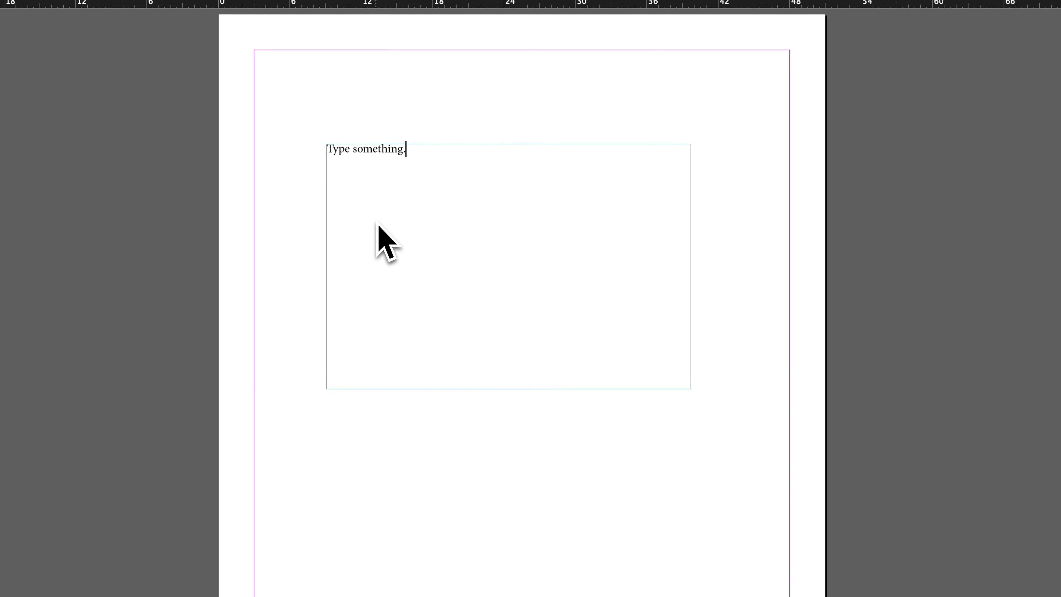
left_click_drag(424, 146, 308, 146)
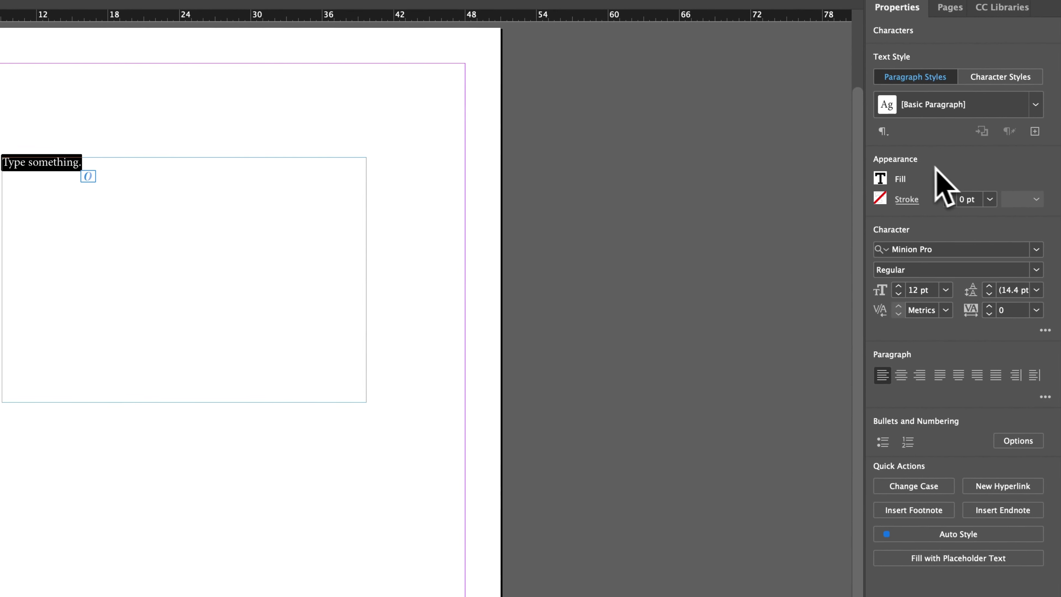
Fill the text with the C=100 M=0 Y=0 K=0 cyan swatch and reselect it.
left_click(881, 179)
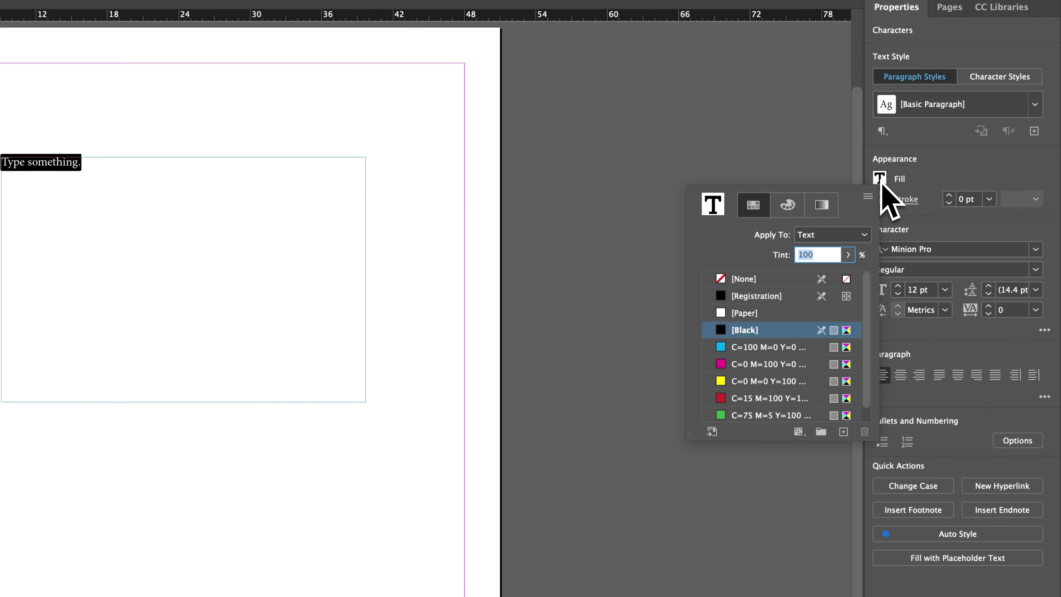
left_click(755, 349)
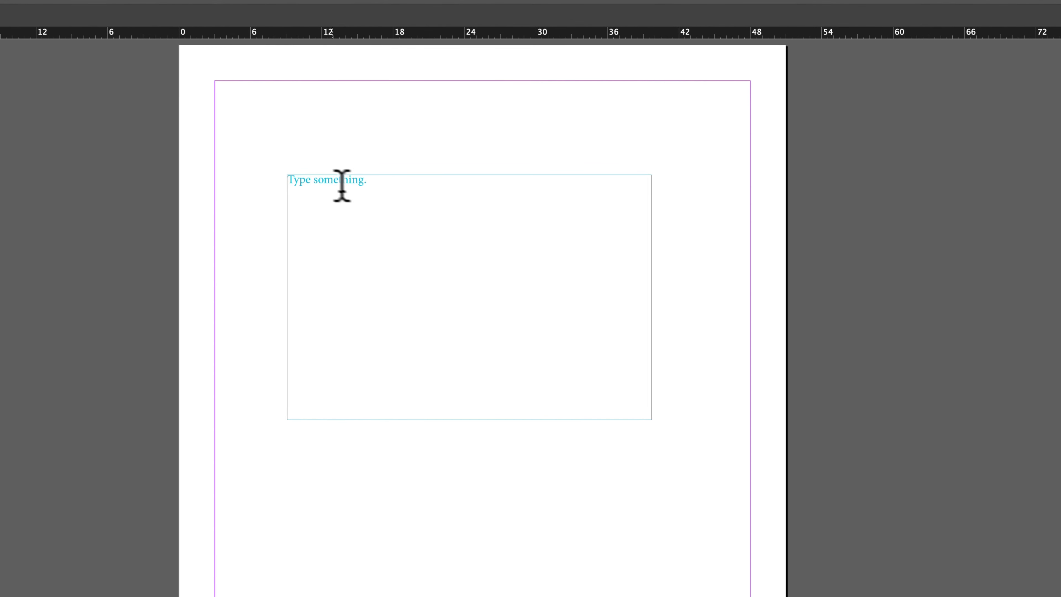
left_click_drag(373, 182, 287, 177)
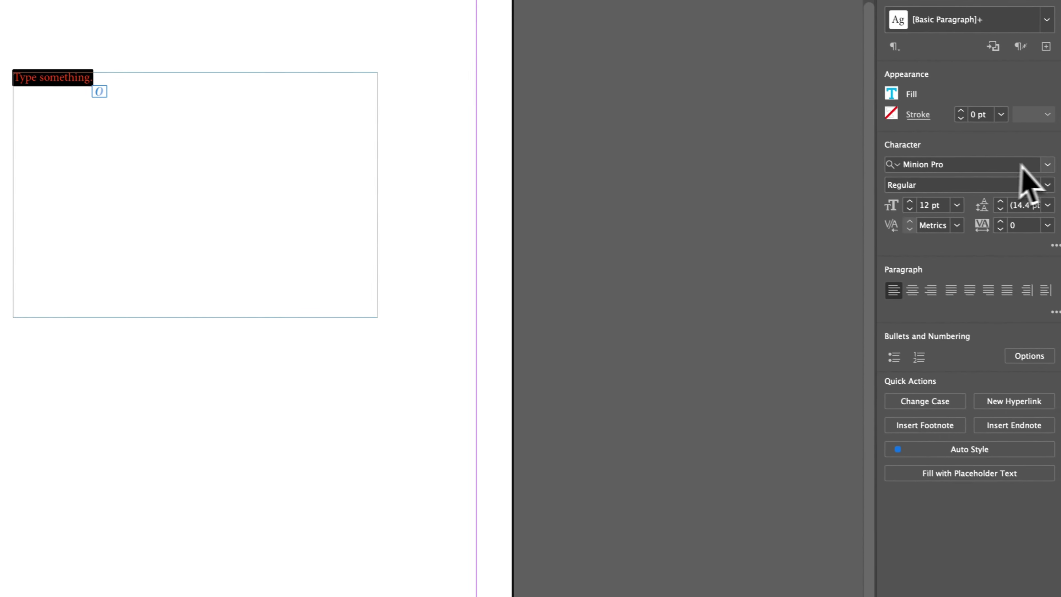
Change the font to Aktiv Grotesk, keep the XBold weight, and size it to 60 pt.
left_click(1036, 161)
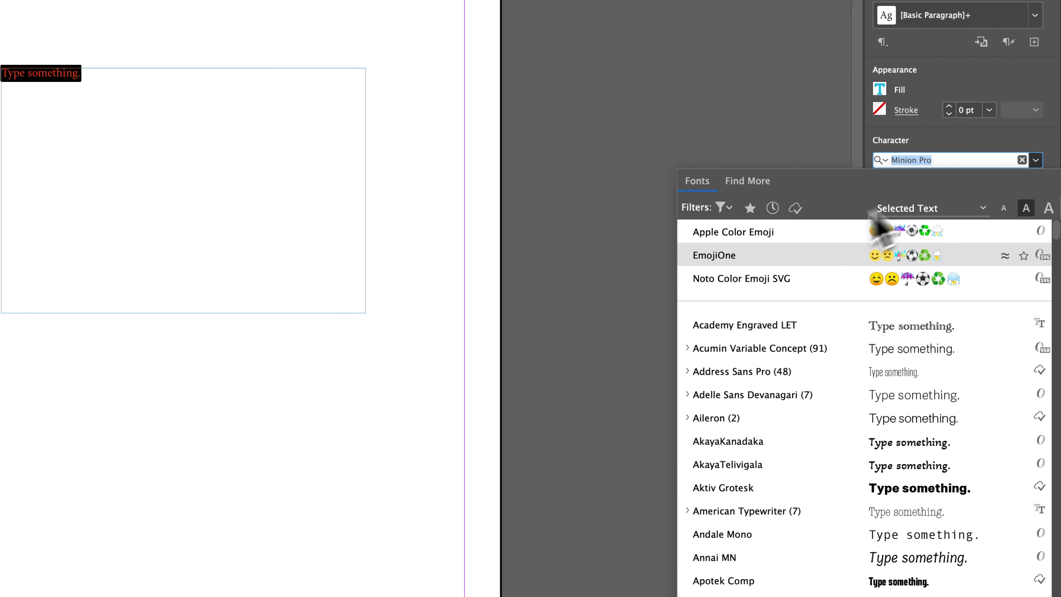
left_click(784, 485)
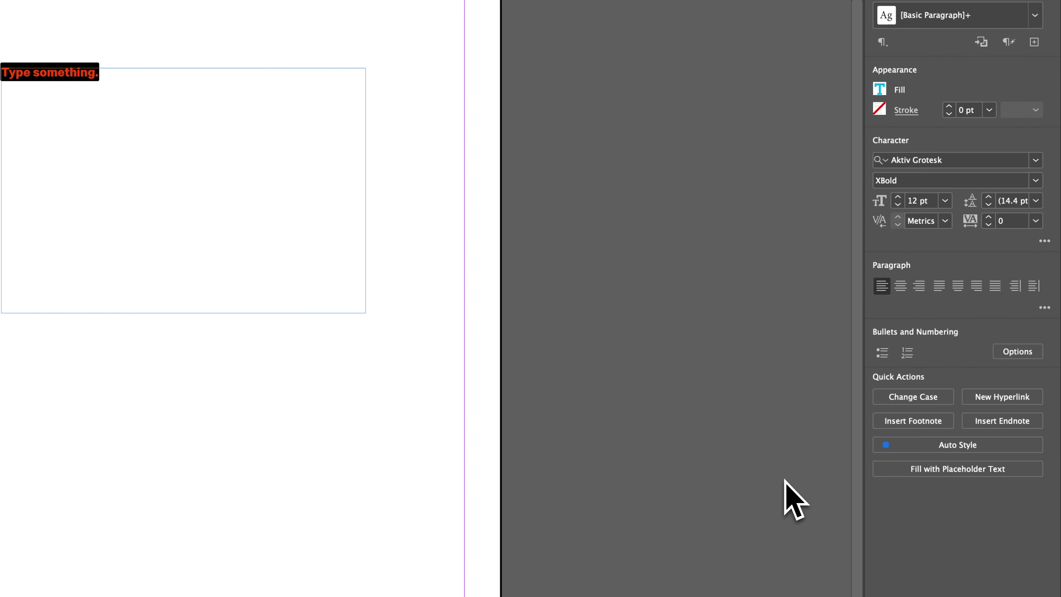
left_click(1036, 180)
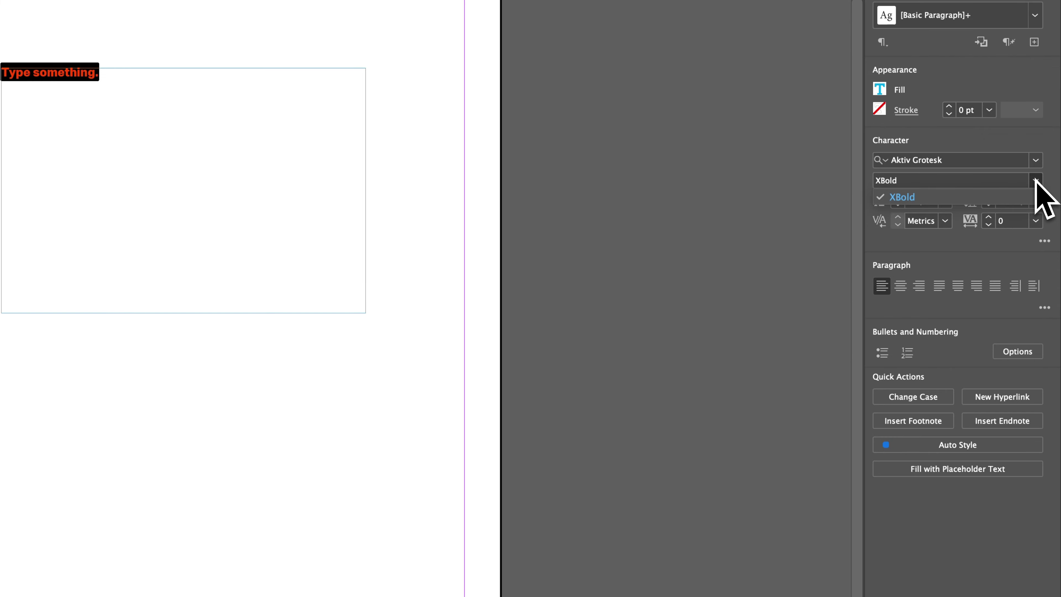
left_click(1036, 180)
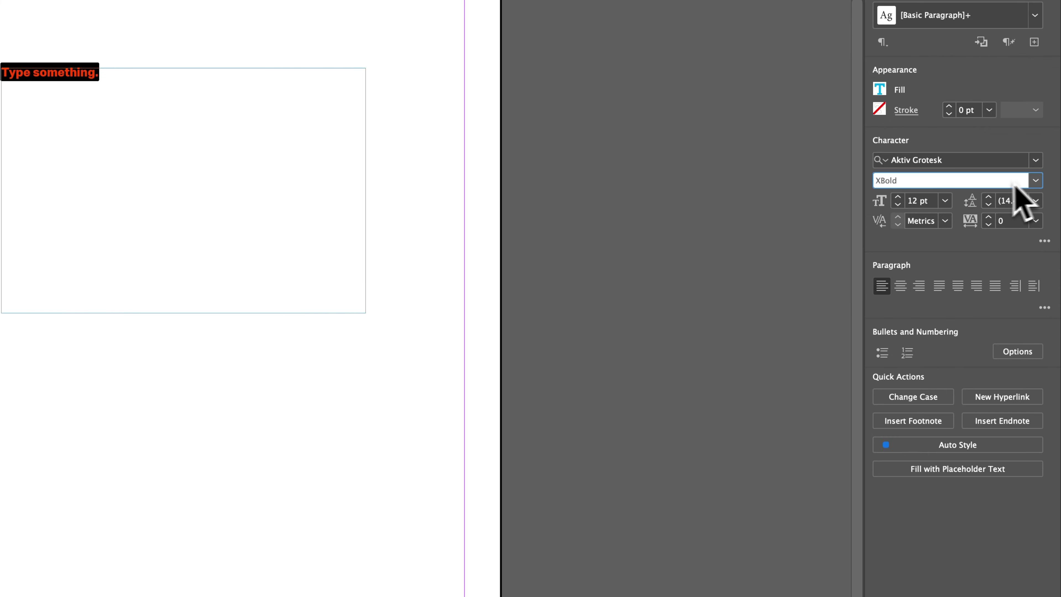
left_click(945, 200)
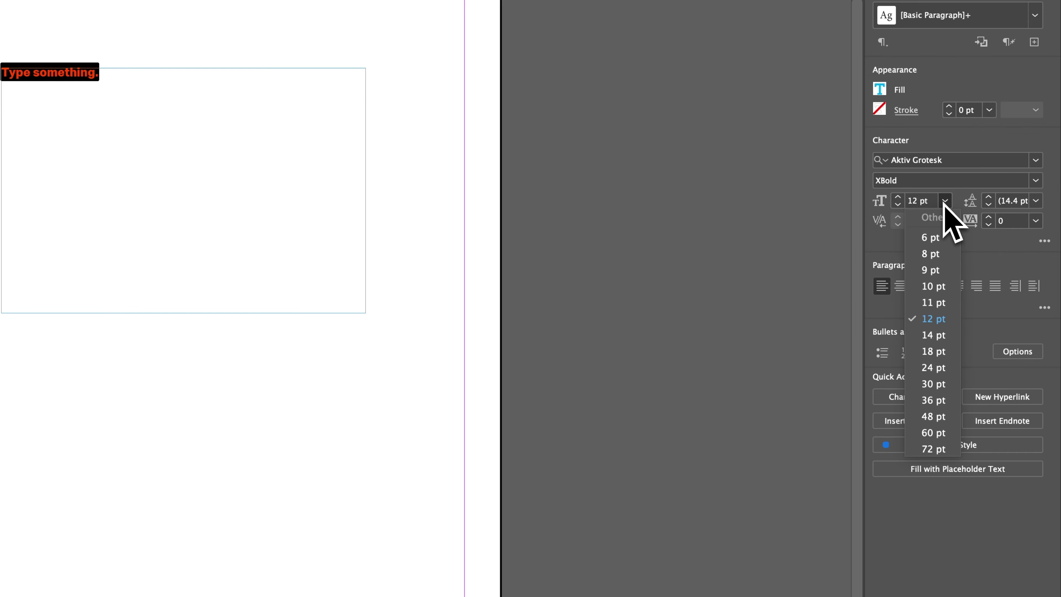
left_click(936, 433)
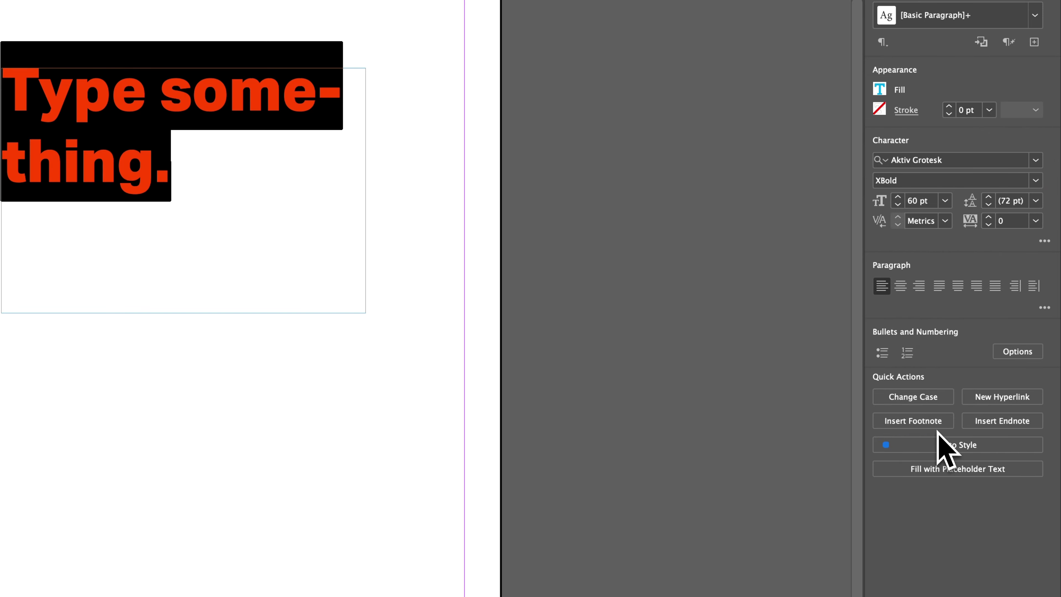
left_click(925, 200)
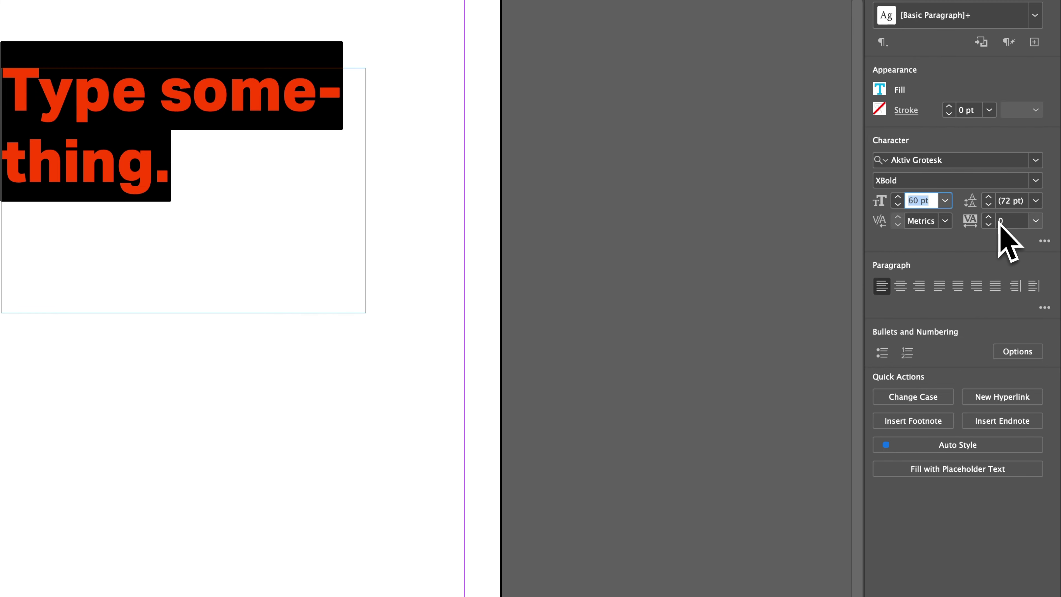
left_click(988, 216)
left_click(988, 217)
left_click(988, 224)
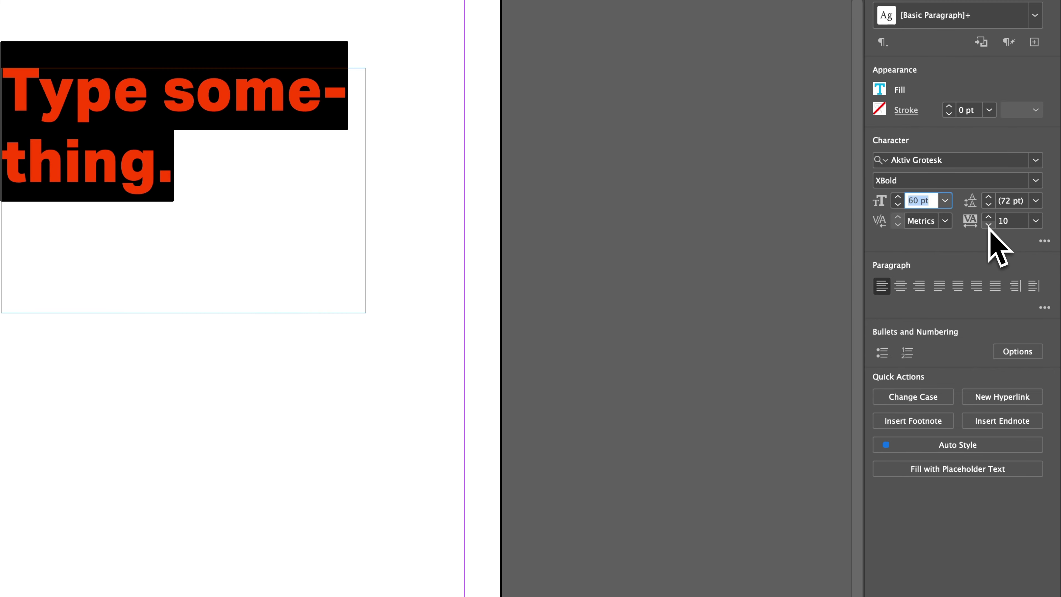
left_click(988, 224)
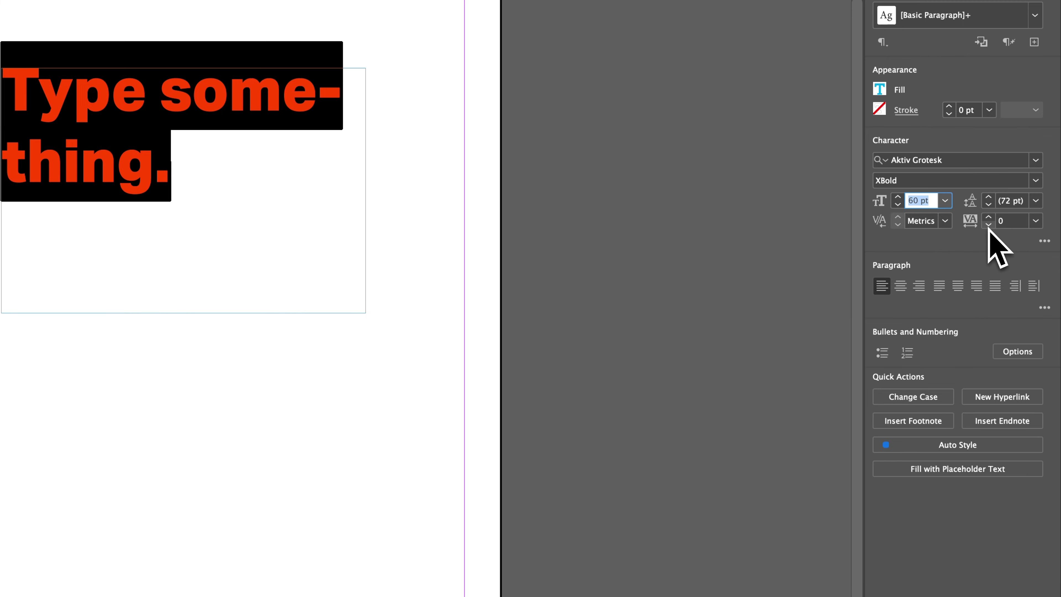
left_click(900, 285)
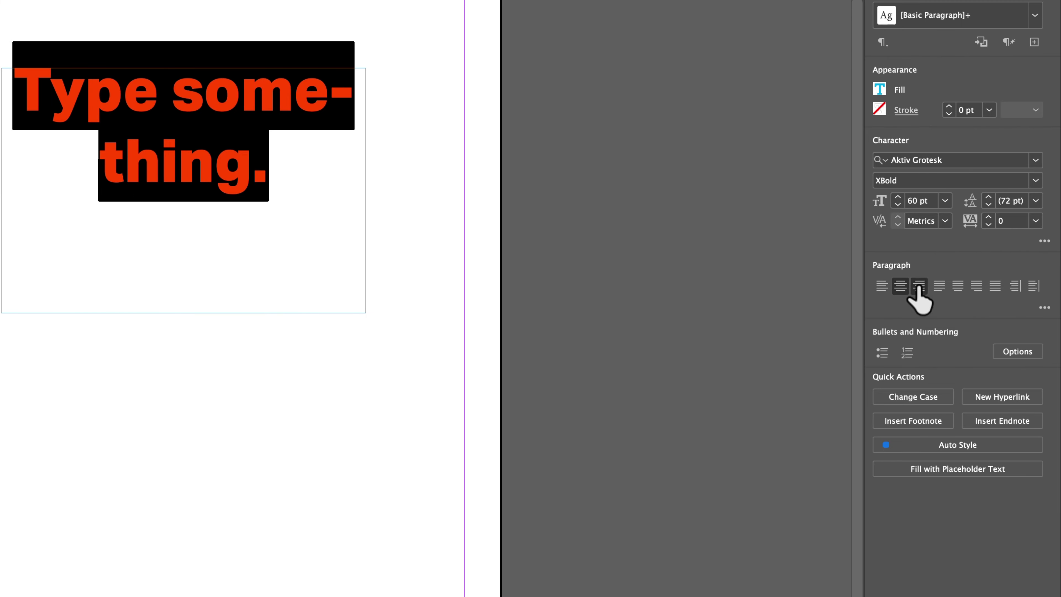
left_click(916, 286)
left_click(900, 285)
left_click(882, 286)
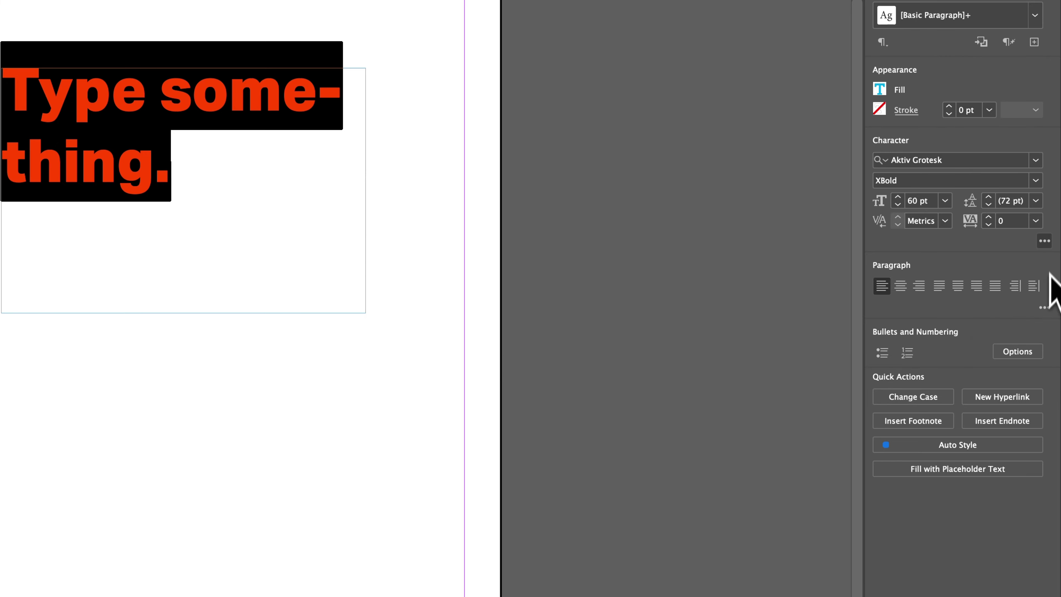
Expand the Paragraph options and uncheck Hyphenate for the headline.
left_click(1043, 308)
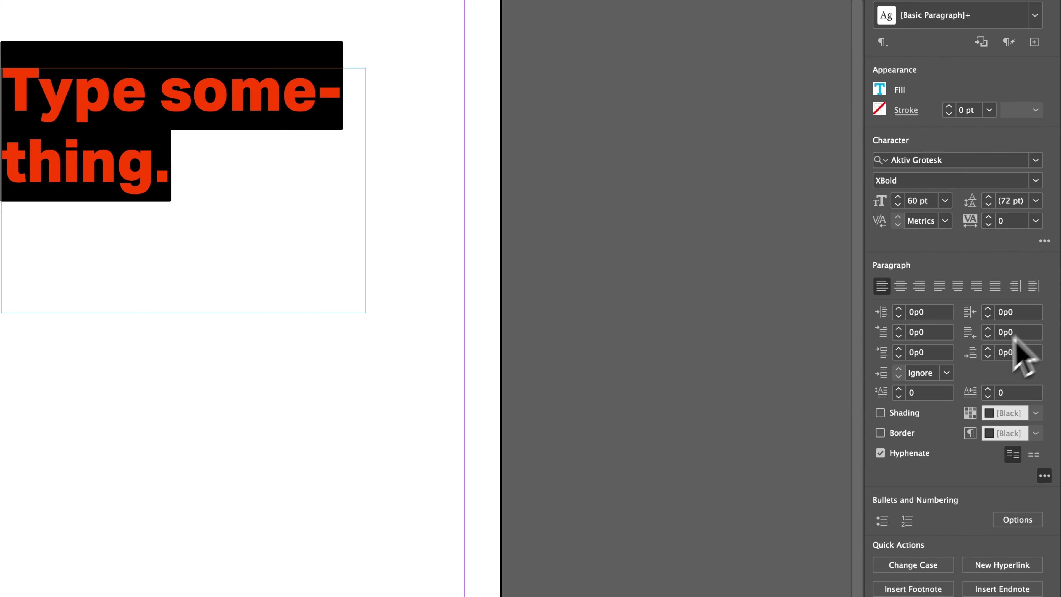
left_click(880, 453)
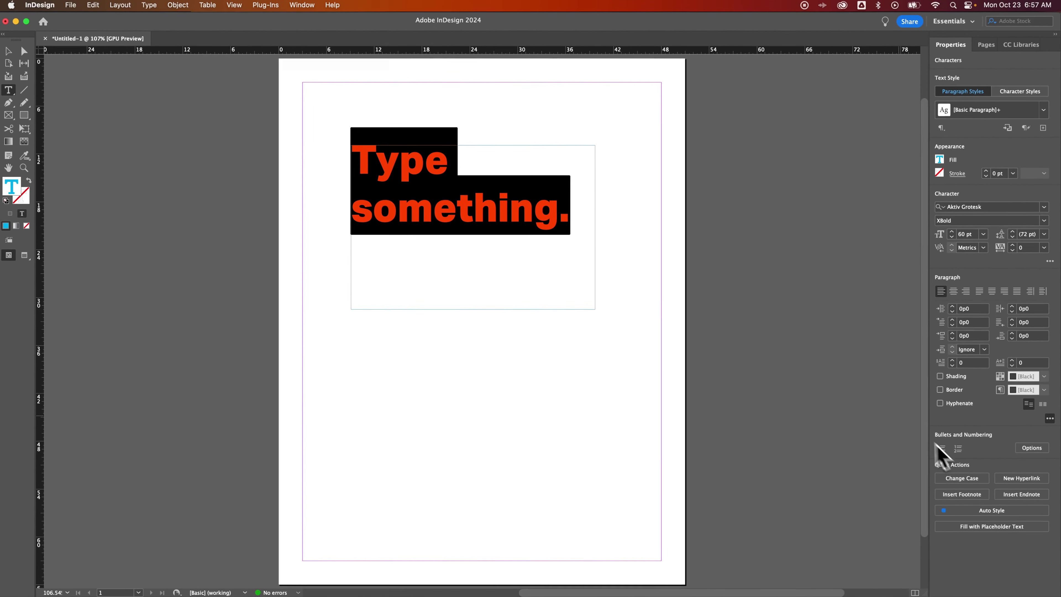
Apply Type > Change Case > UPPERCASE to the headline, then select its whole frame.
scroll(276, 104, "up", 2)
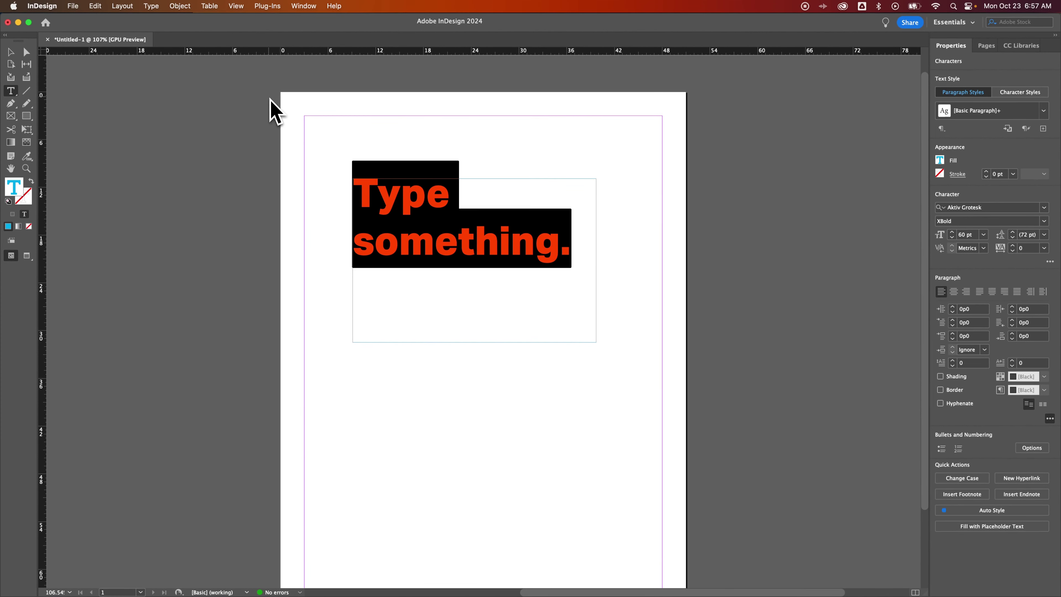
left_click(159, 6)
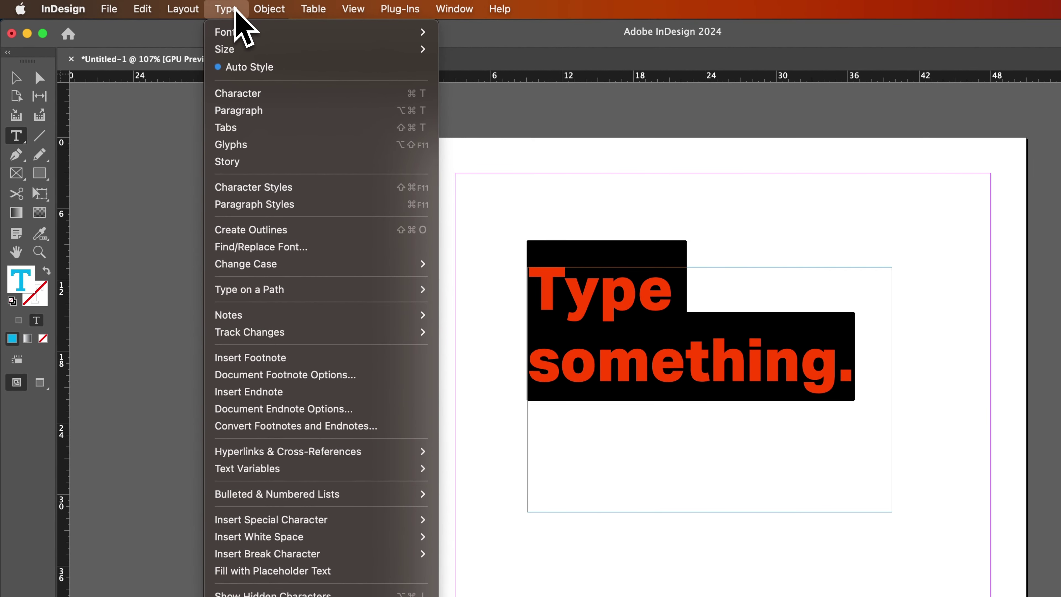
mouse_move(333, 520)
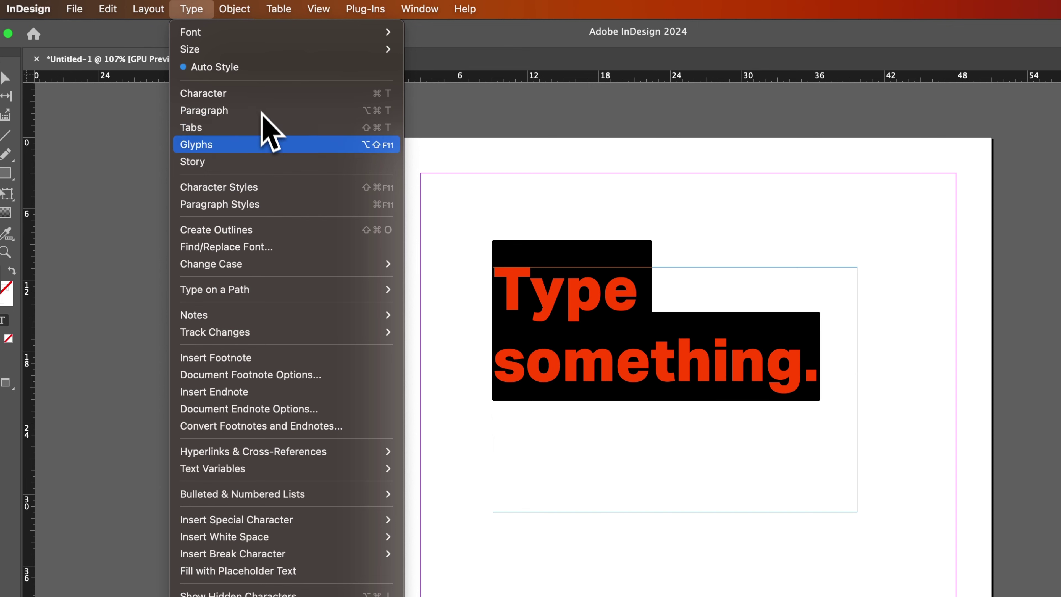
mouse_move(280, 265)
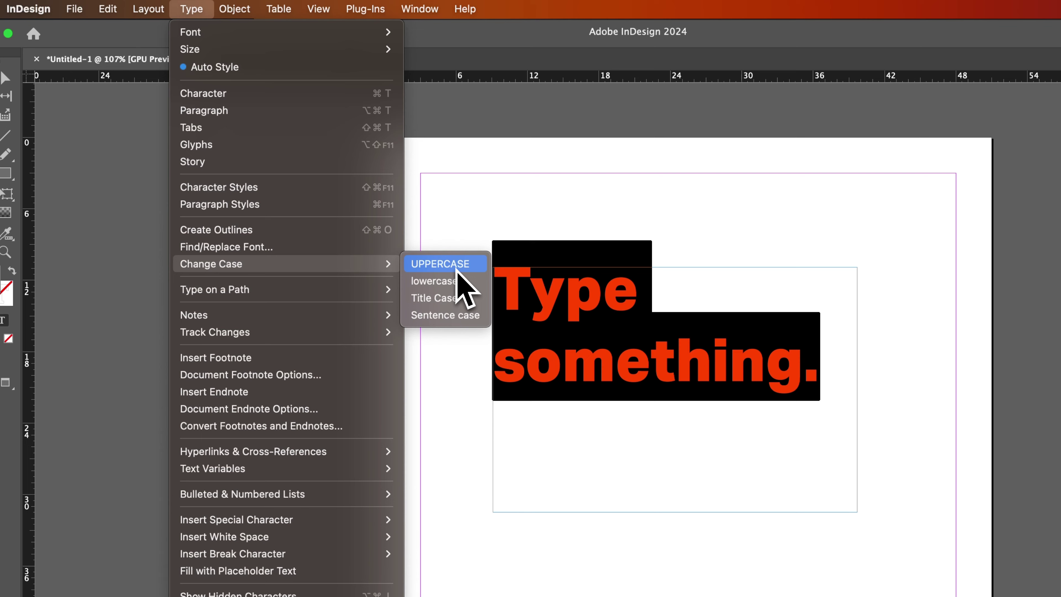
left_click(457, 268)
left_click(5, 78)
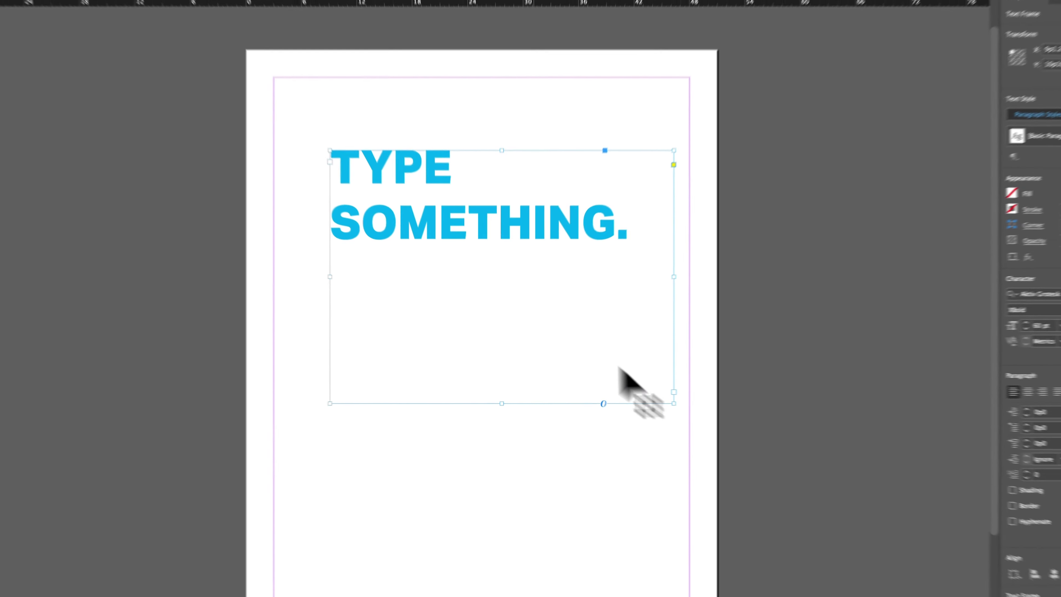
Drag the headline frame left onto the margin guide at X 3p0, Y 11p3.6.
left_click_drag(490, 242, 460, 254)
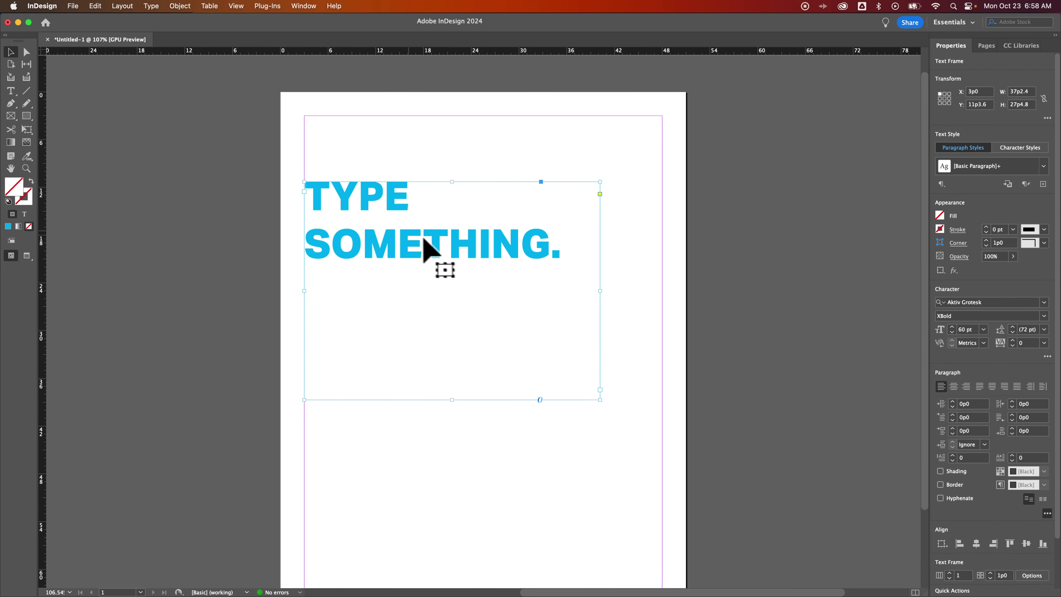
right_click(387, 197)
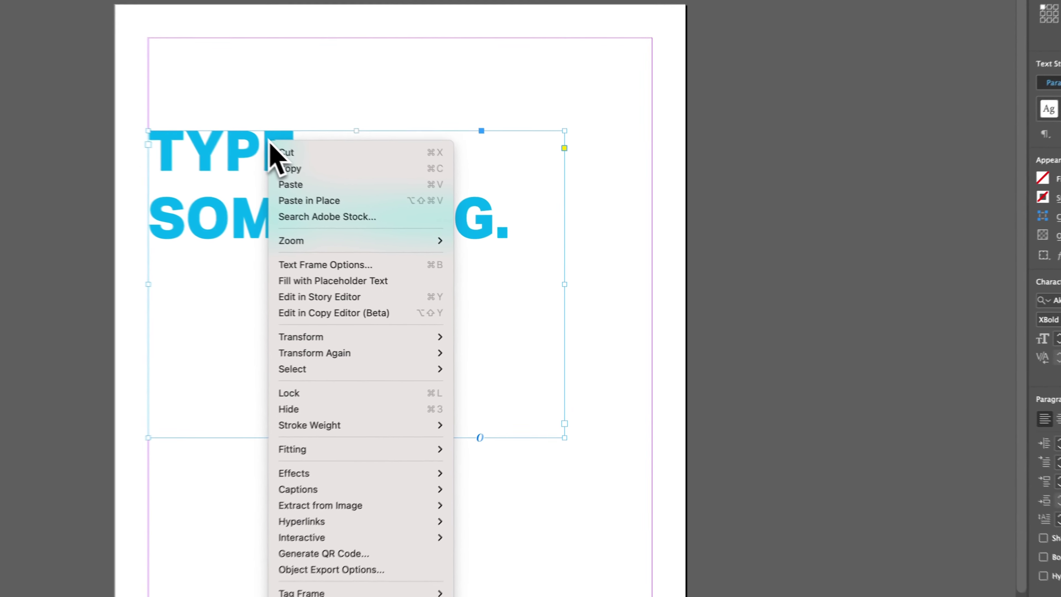
left_click(289, 262)
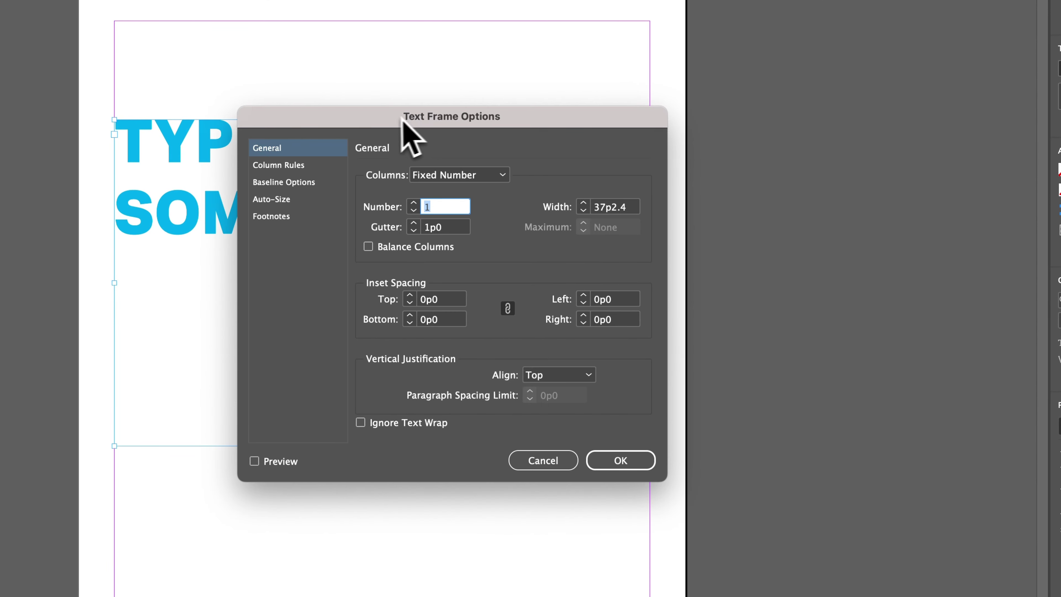
left_click_drag(403, 118, 714, 82)
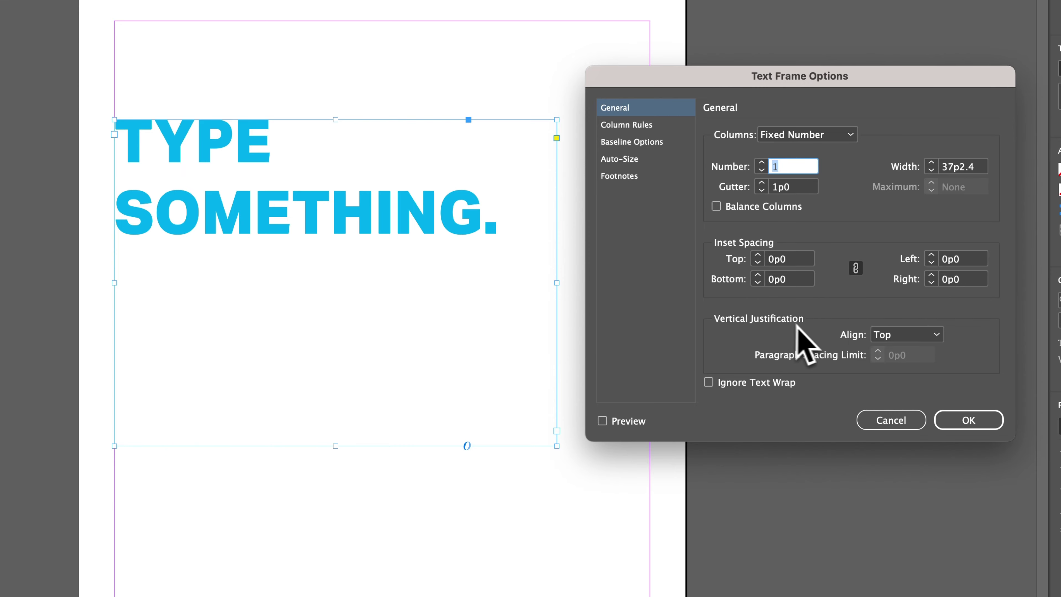
left_click(902, 337)
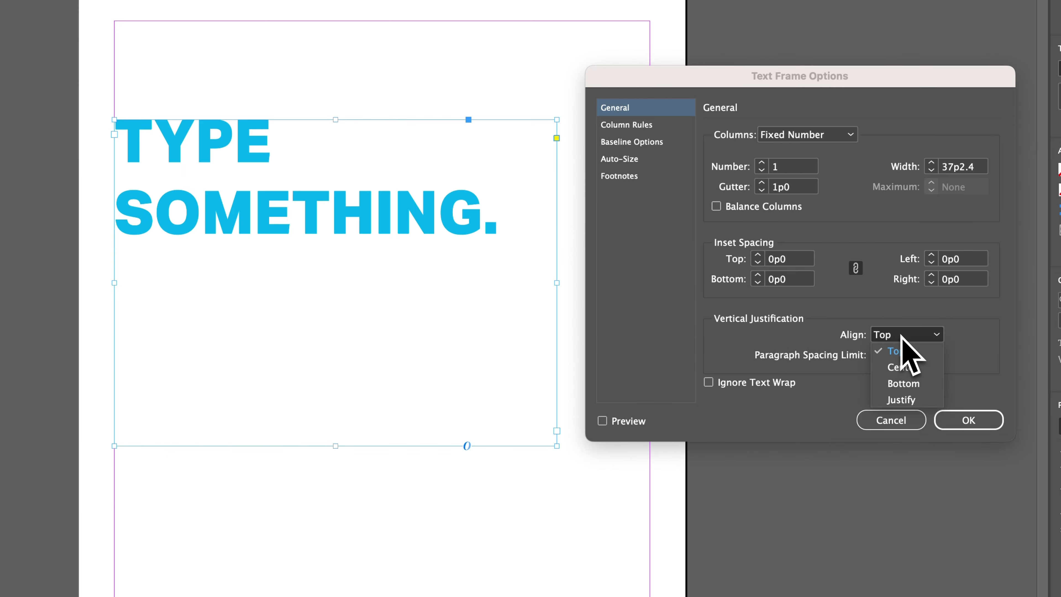
left_click(907, 368)
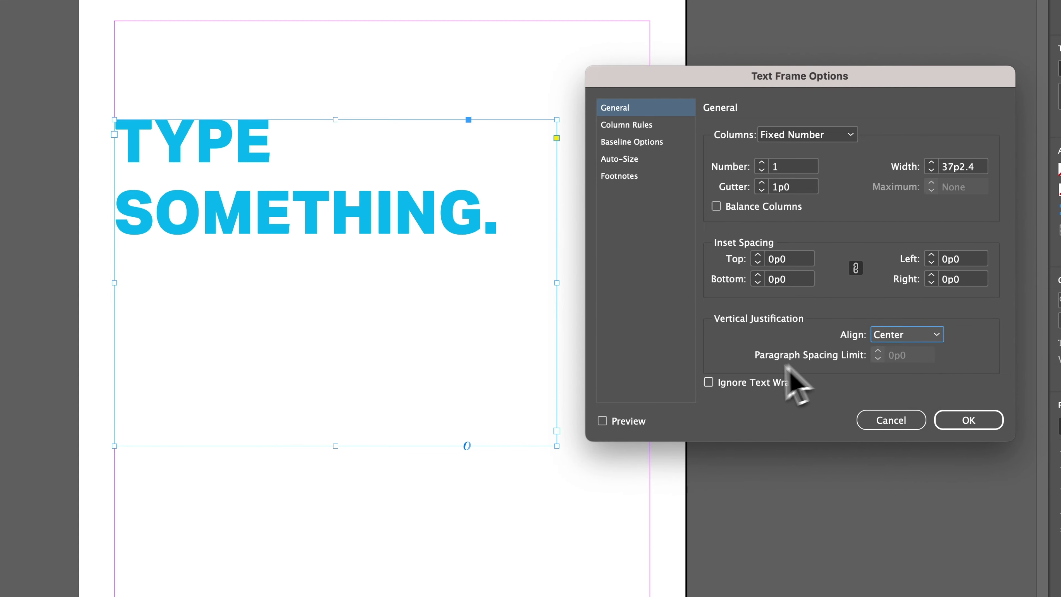
left_click(607, 421)
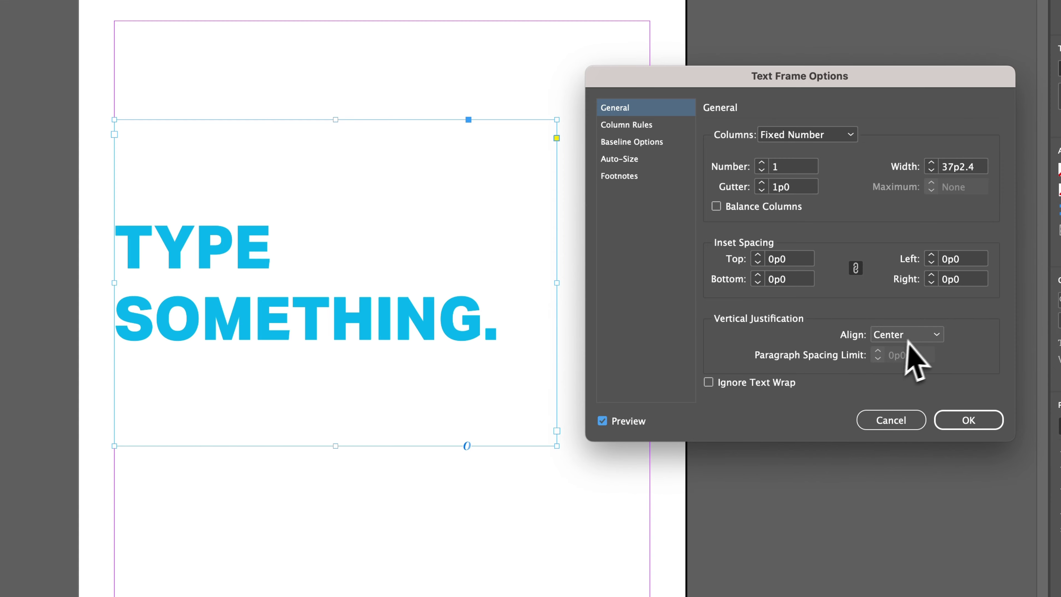
left_click(918, 338)
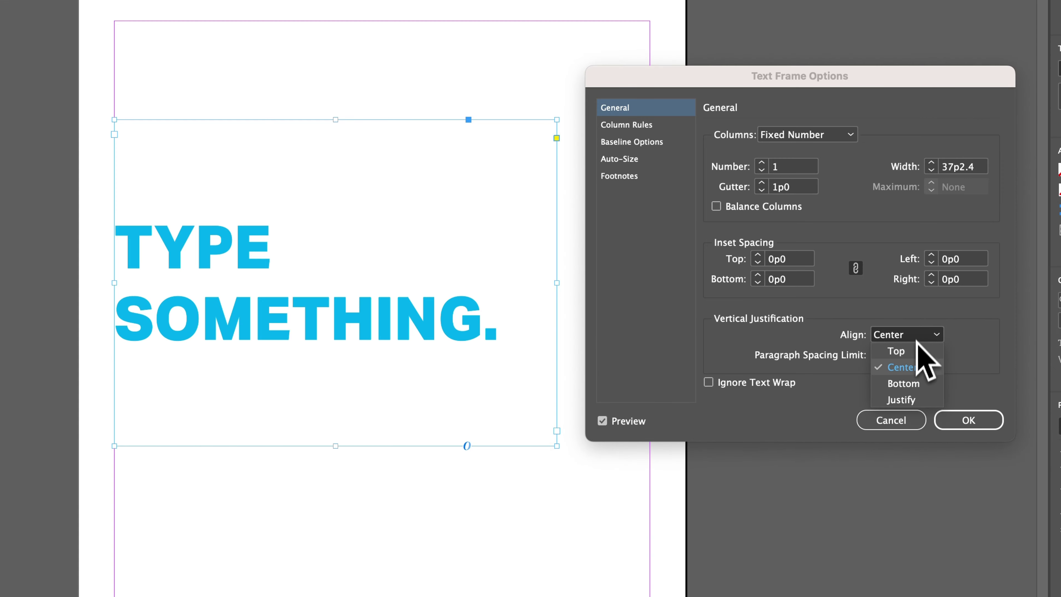
left_click(903, 384)
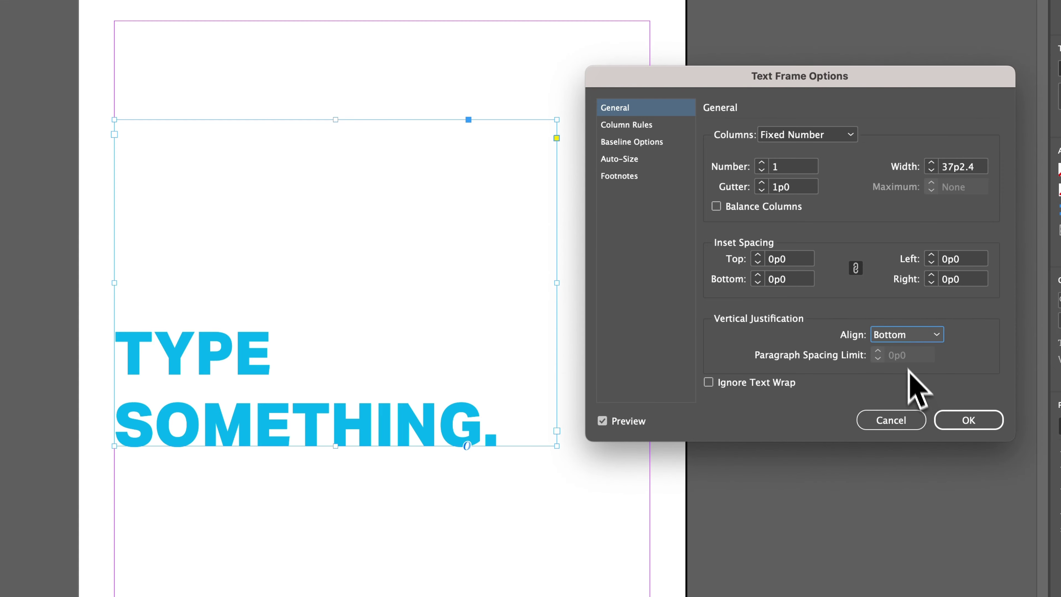
left_click(915, 337)
left_click(901, 402)
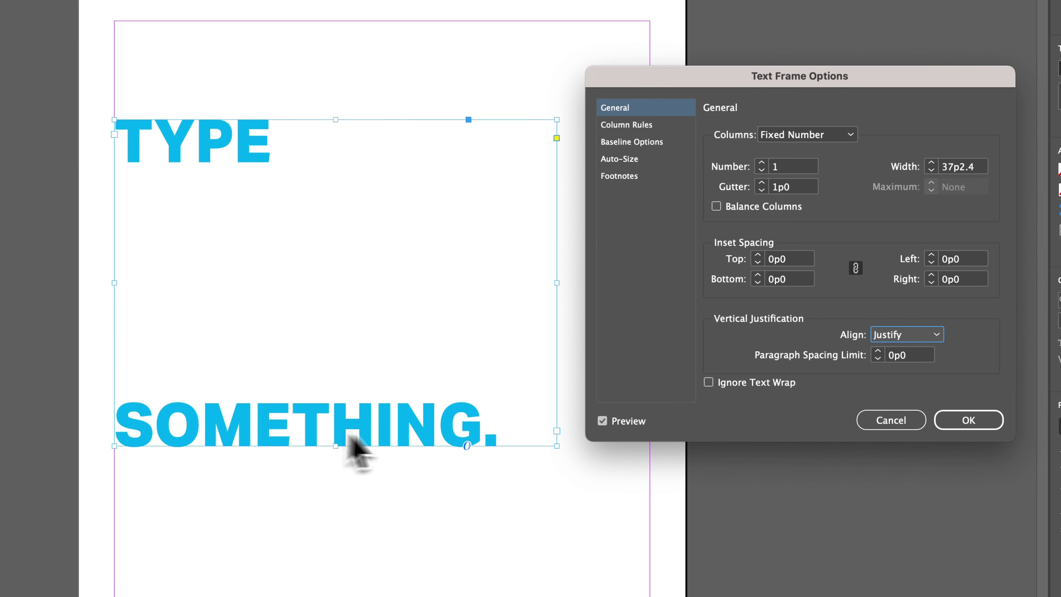
left_click(897, 334)
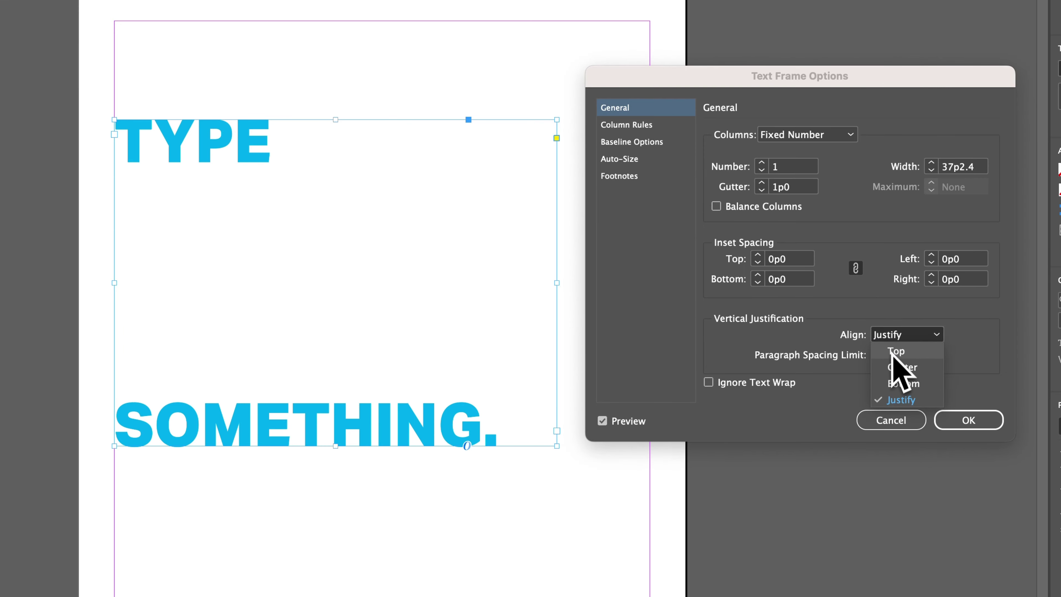
left_click(918, 354)
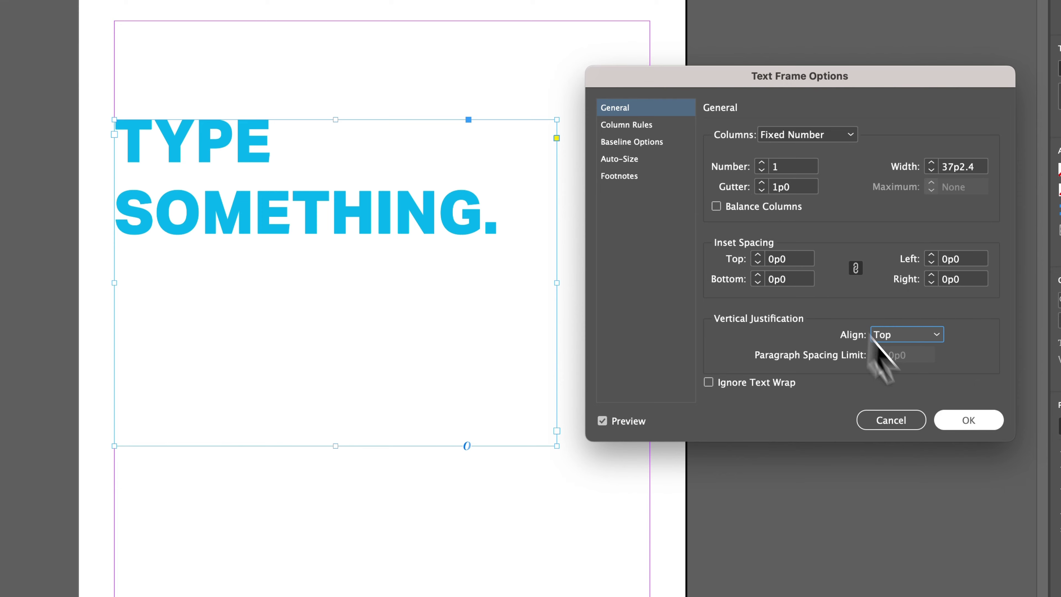
left_click(974, 423)
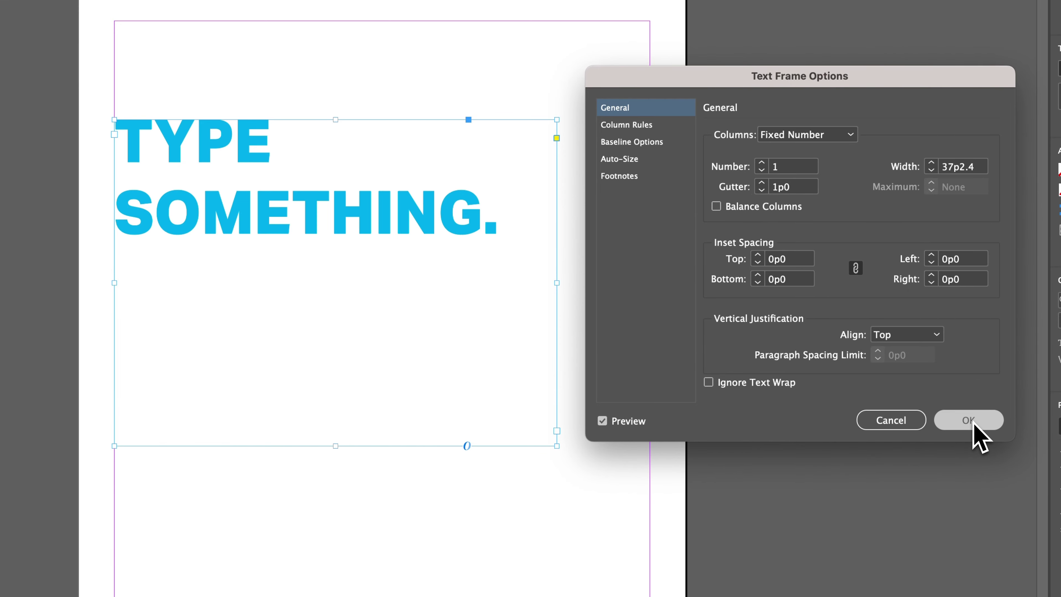